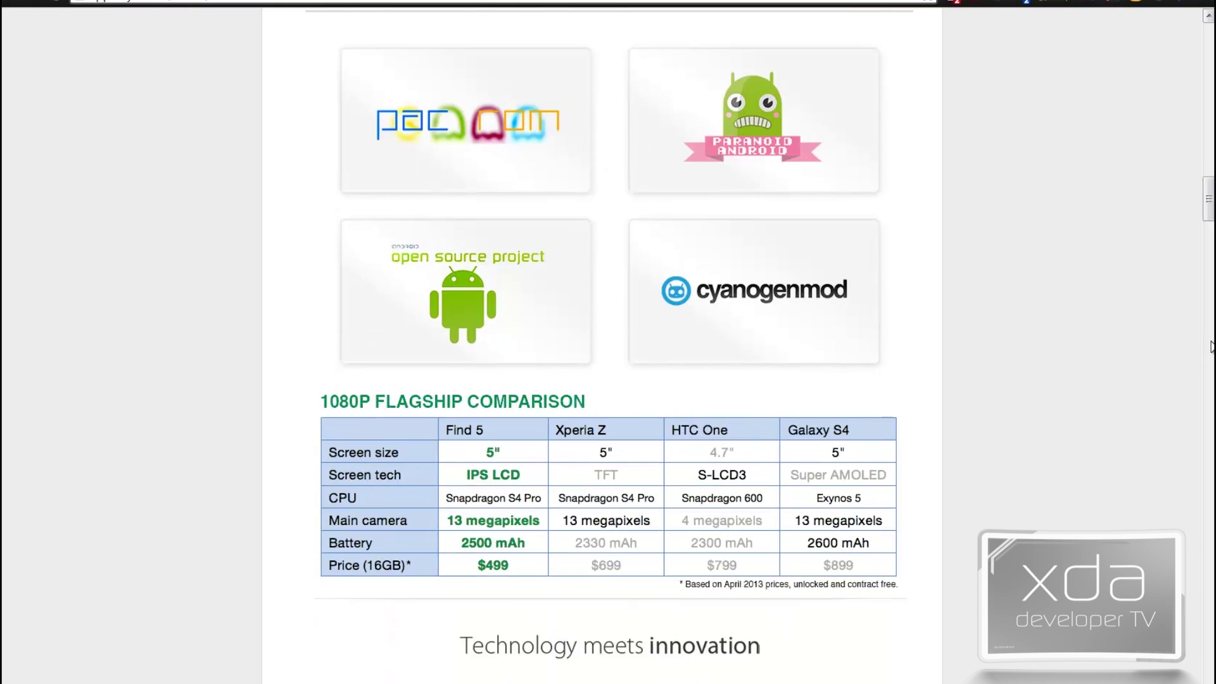
scroll(1211, 346, "down", 1)
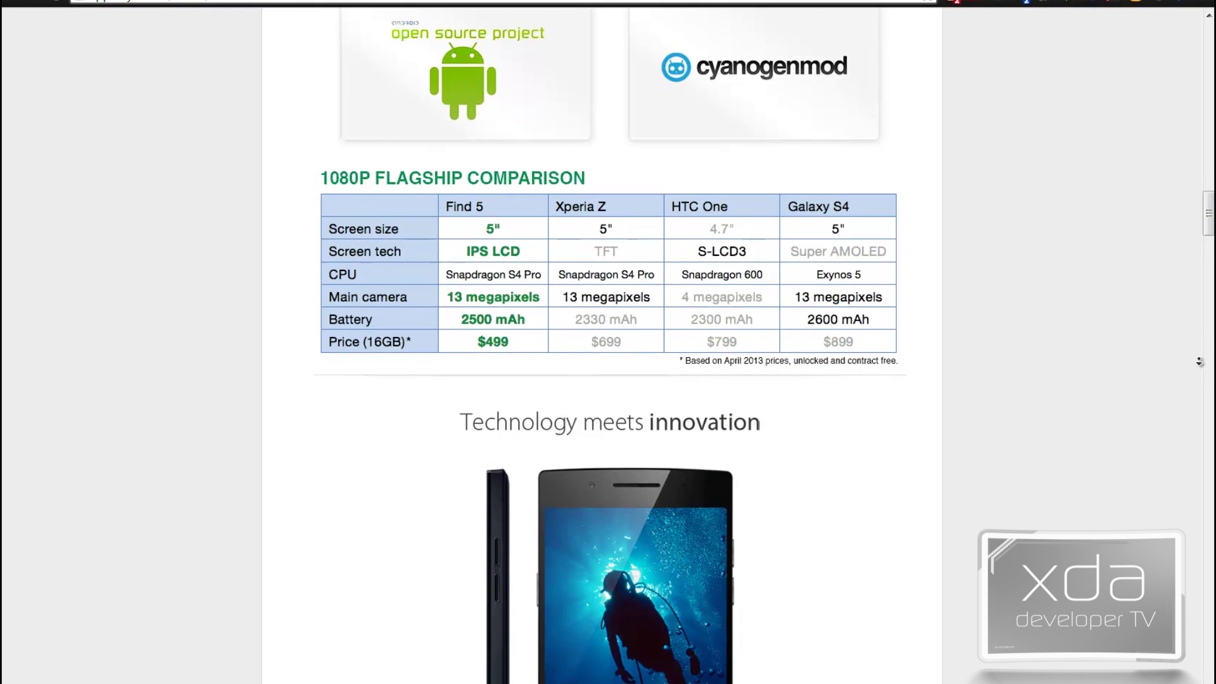
scroll(1197, 335, "down", 1)
scroll(1198, 368, "down", 2)
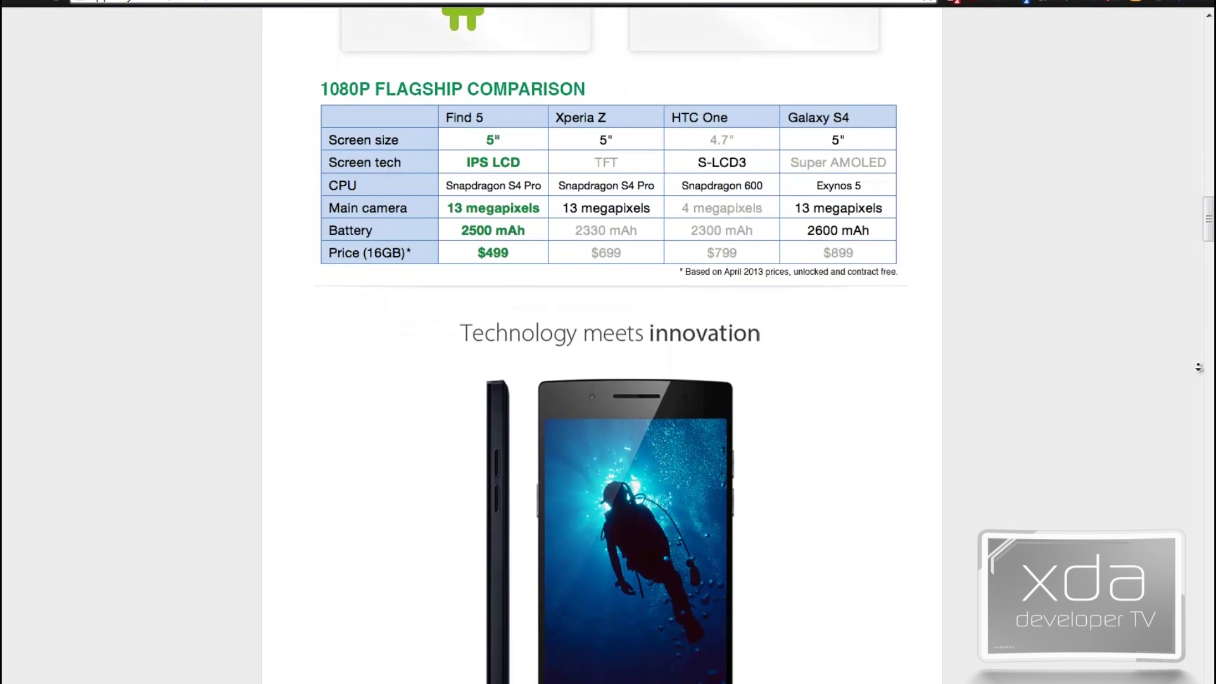
scroll(1198, 367, "down", 2)
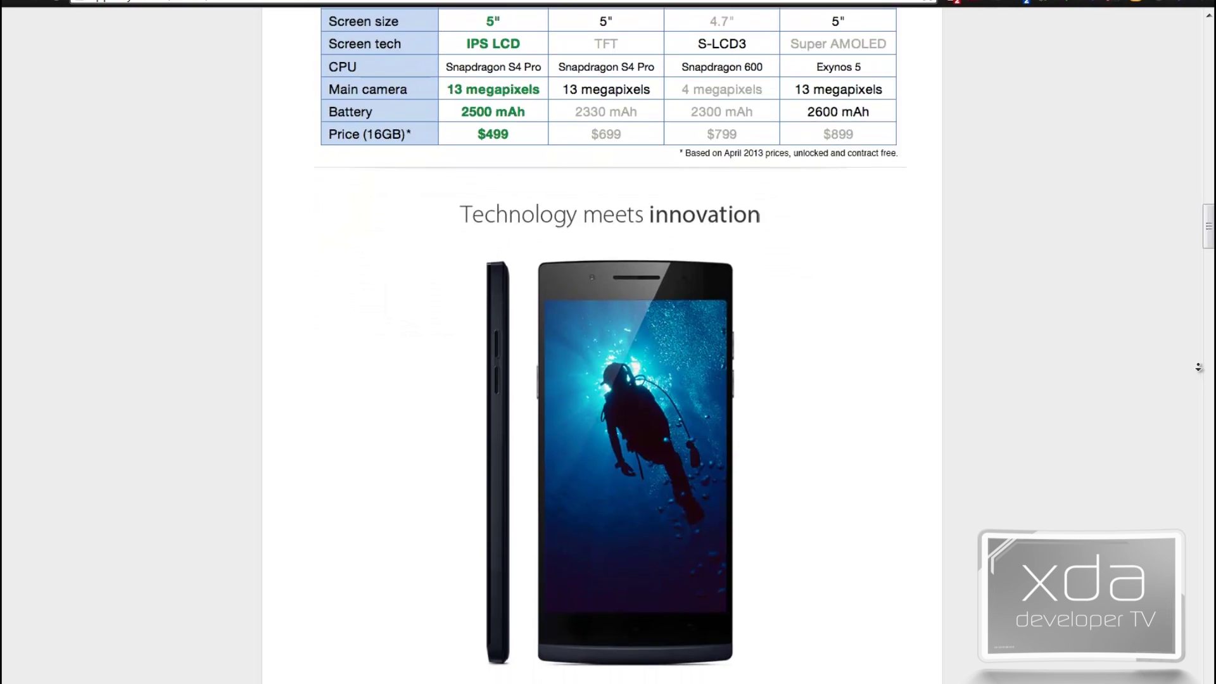
scroll(1199, 371, "down", 2)
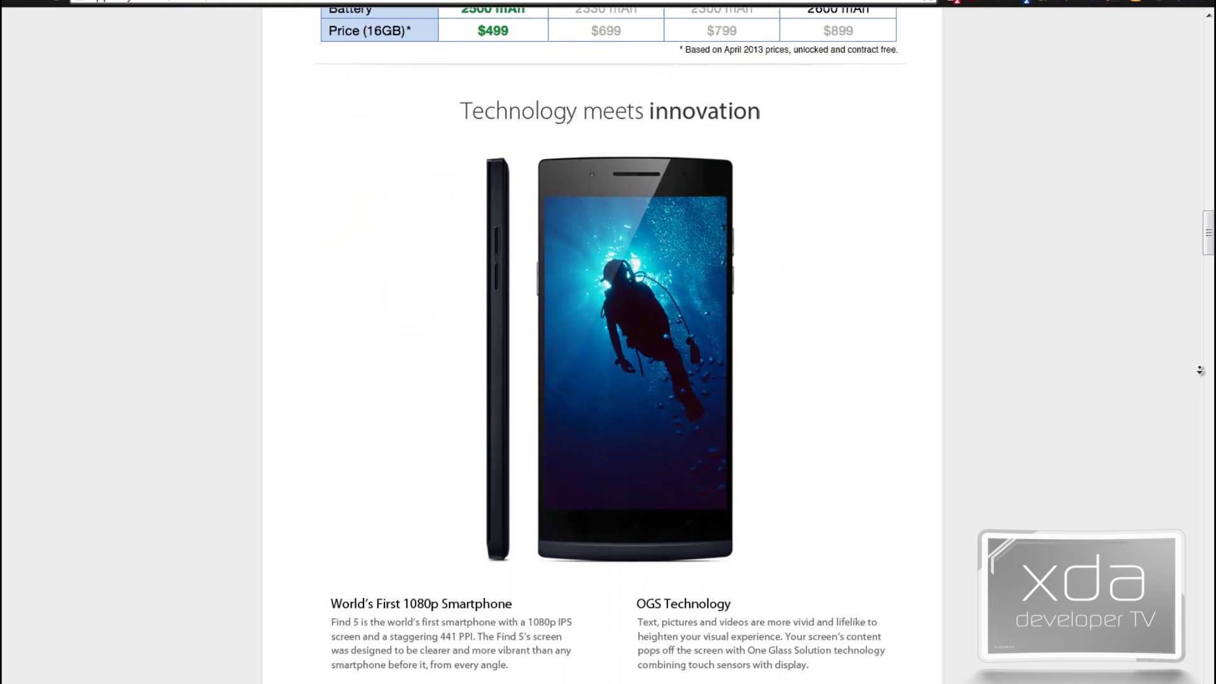
scroll(1202, 370, "down", 2)
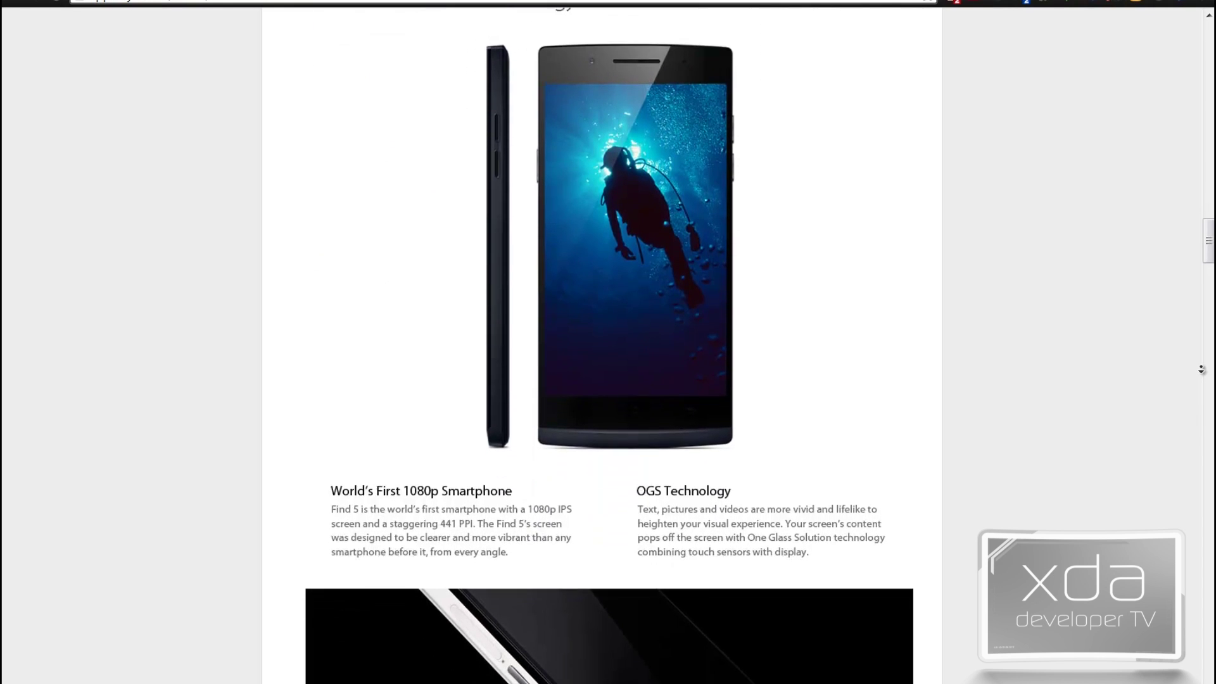
scroll(1201, 369, "down", 2)
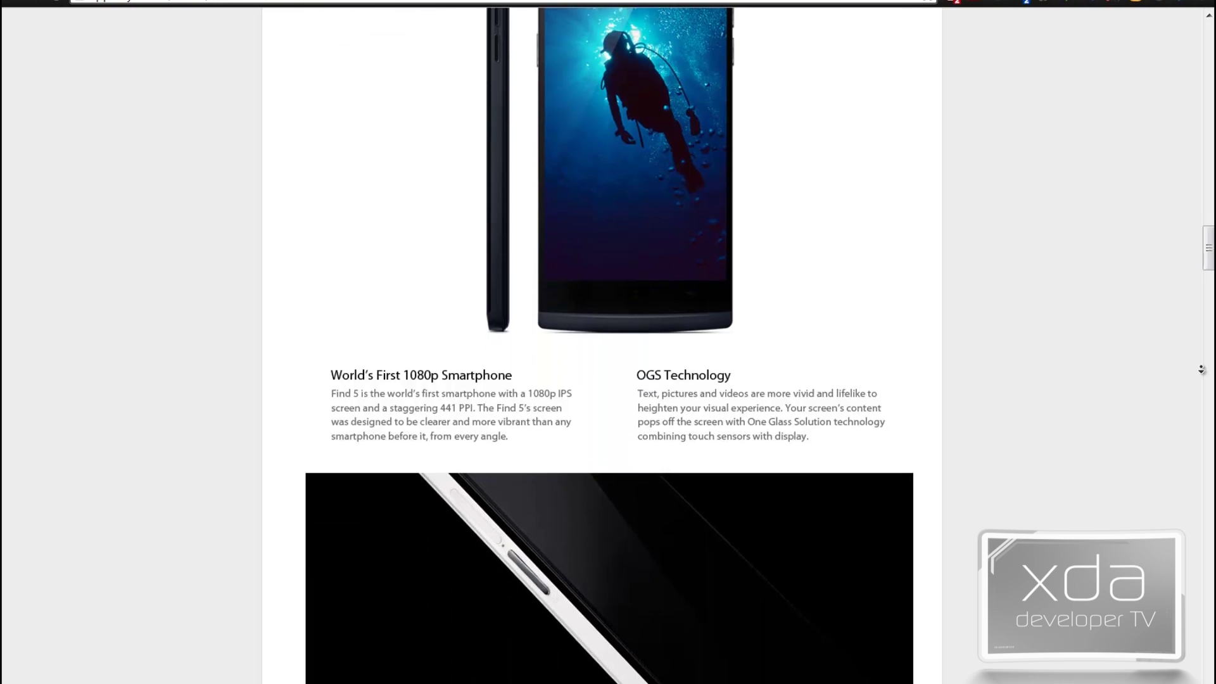
scroll(1202, 370, "down", 2)
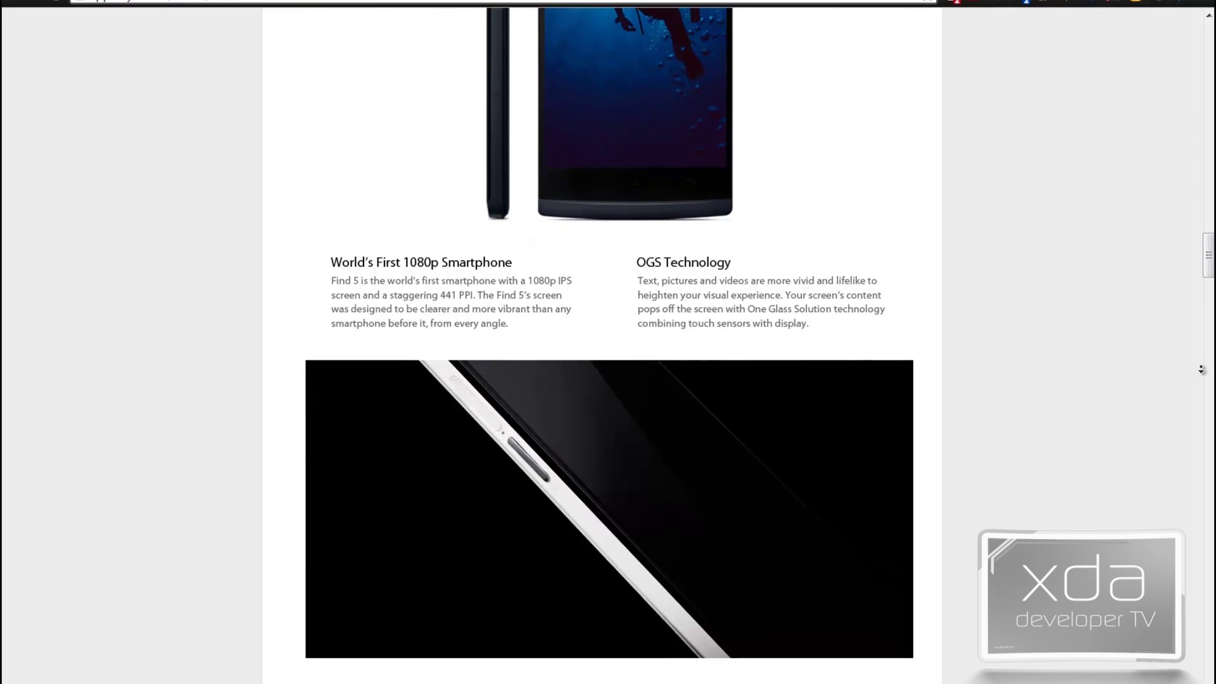
scroll(1197, 360, "down", 1)
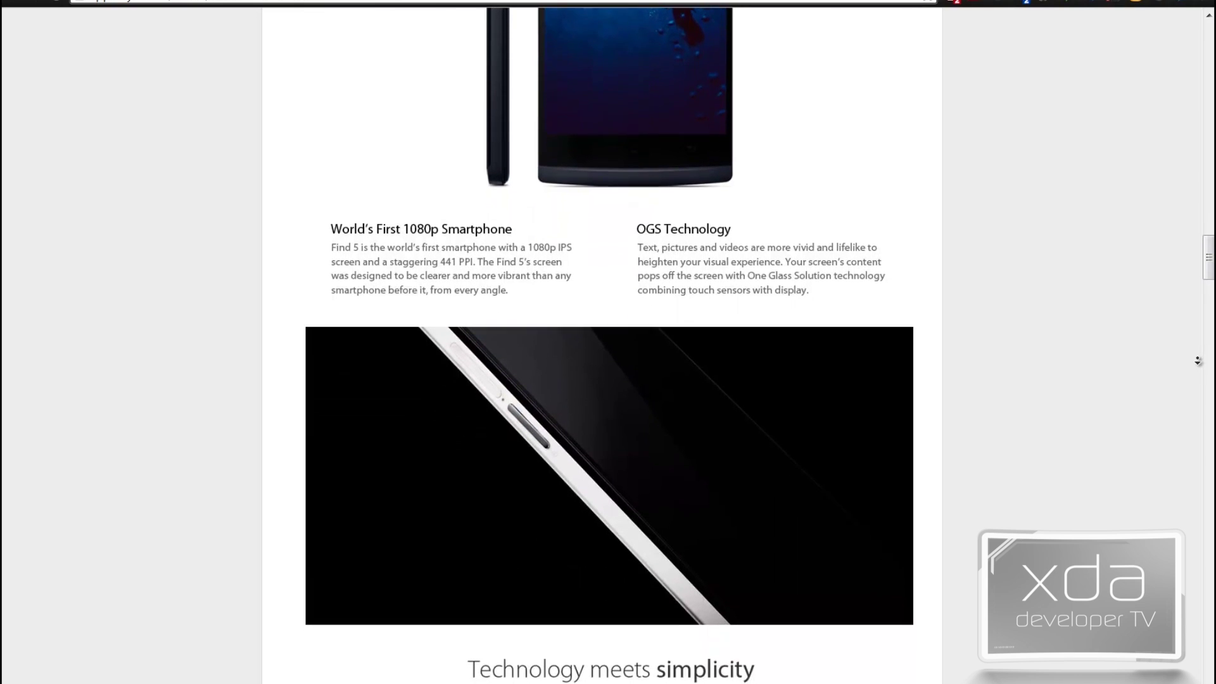
scroll(1197, 361, "down", 1)
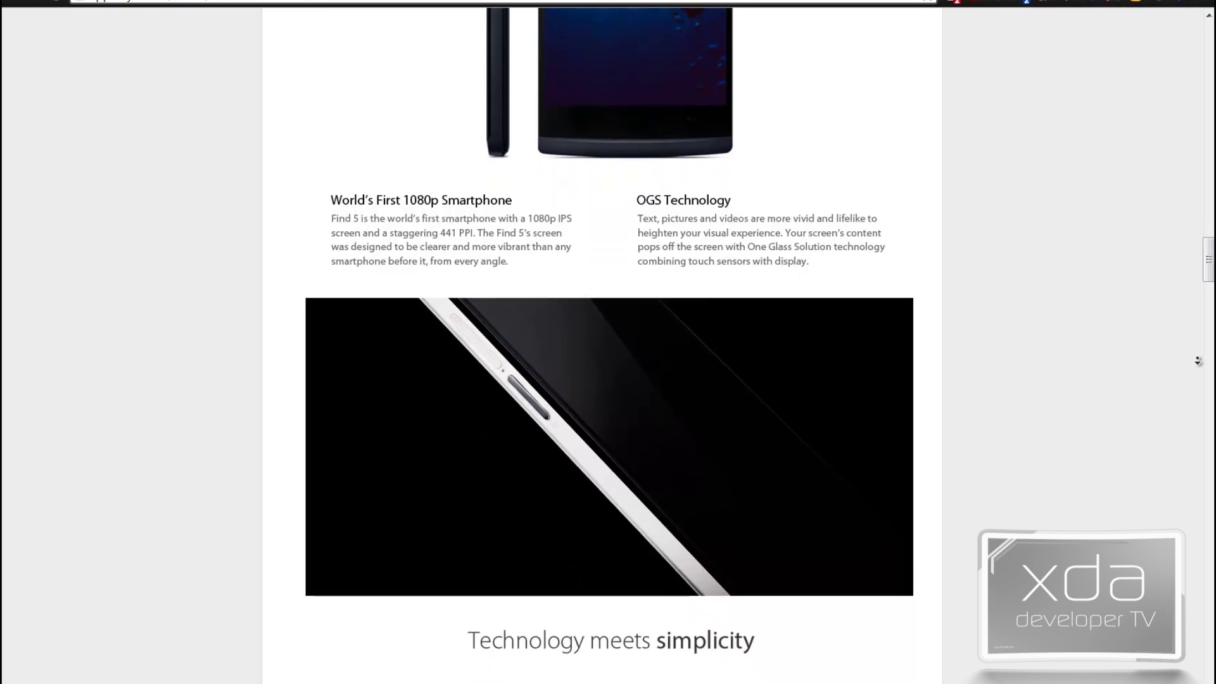
scroll(1198, 360, "down", 3)
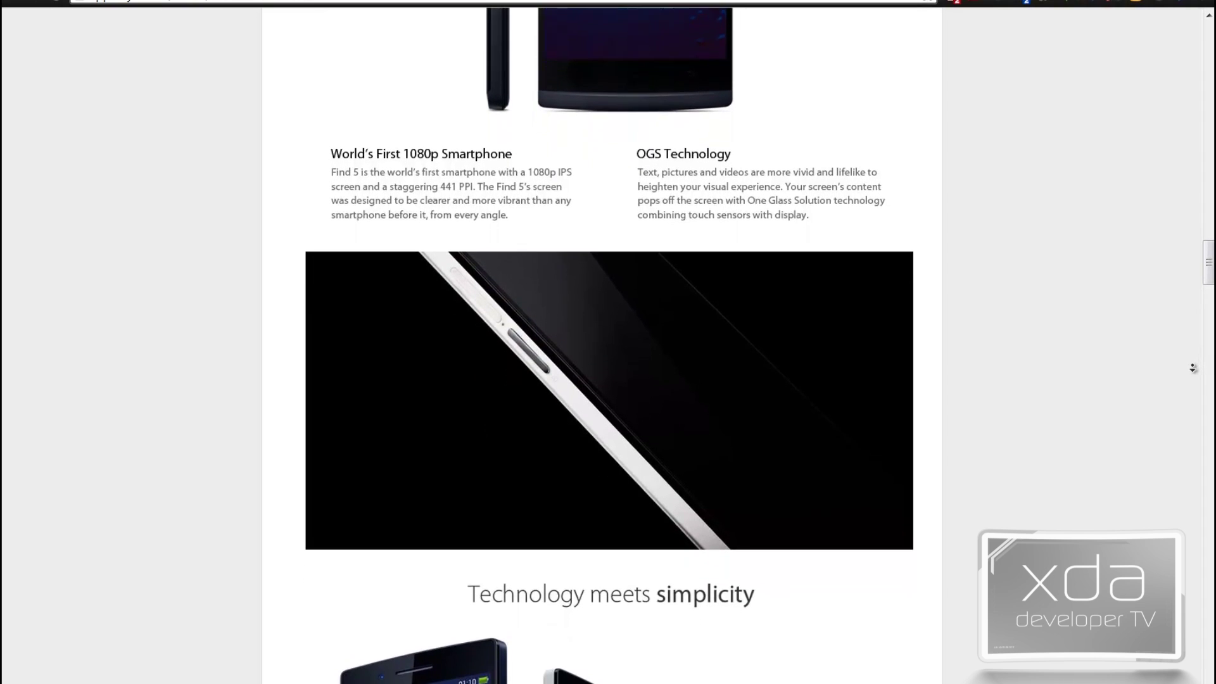
scroll(1193, 367, "down", 3)
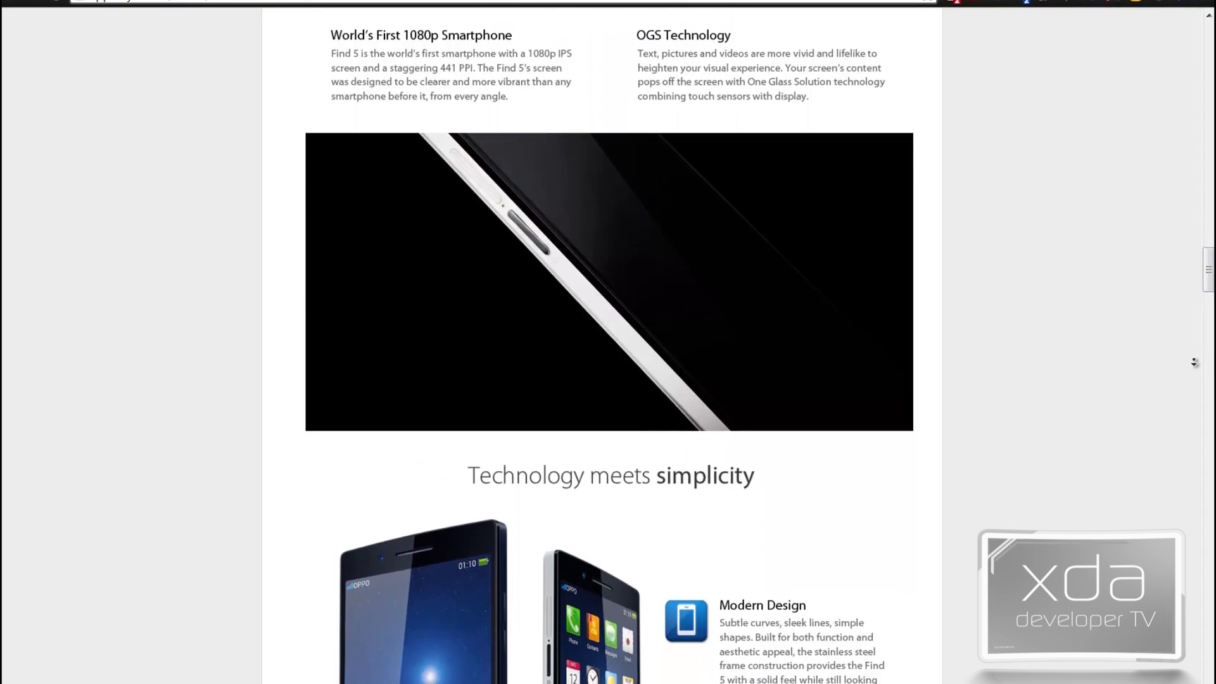
scroll(1196, 360, "down", 1)
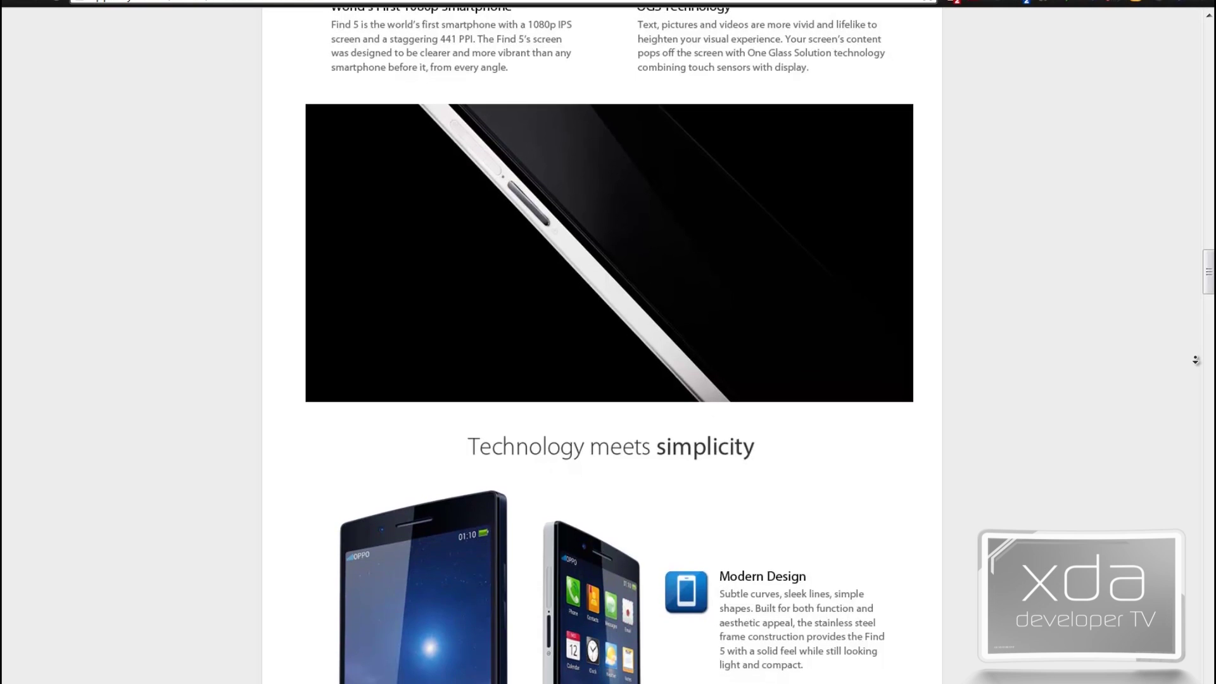
scroll(1196, 360, "down", 1)
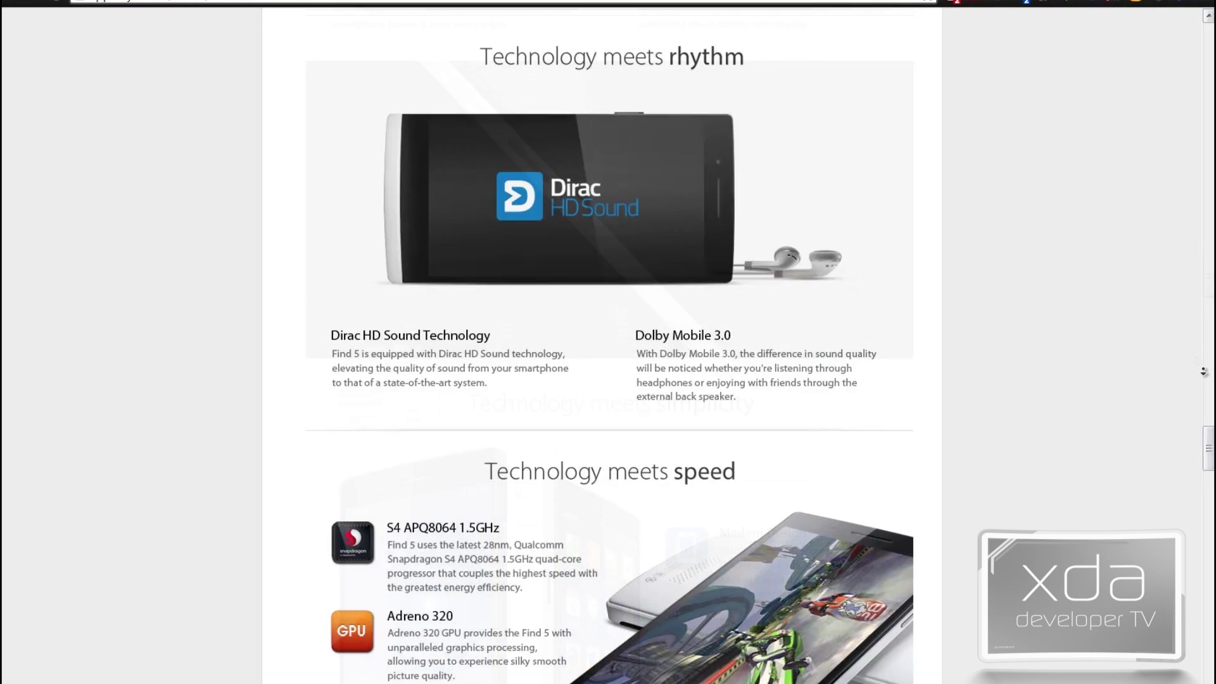
scroll(1203, 372, "down", 4)
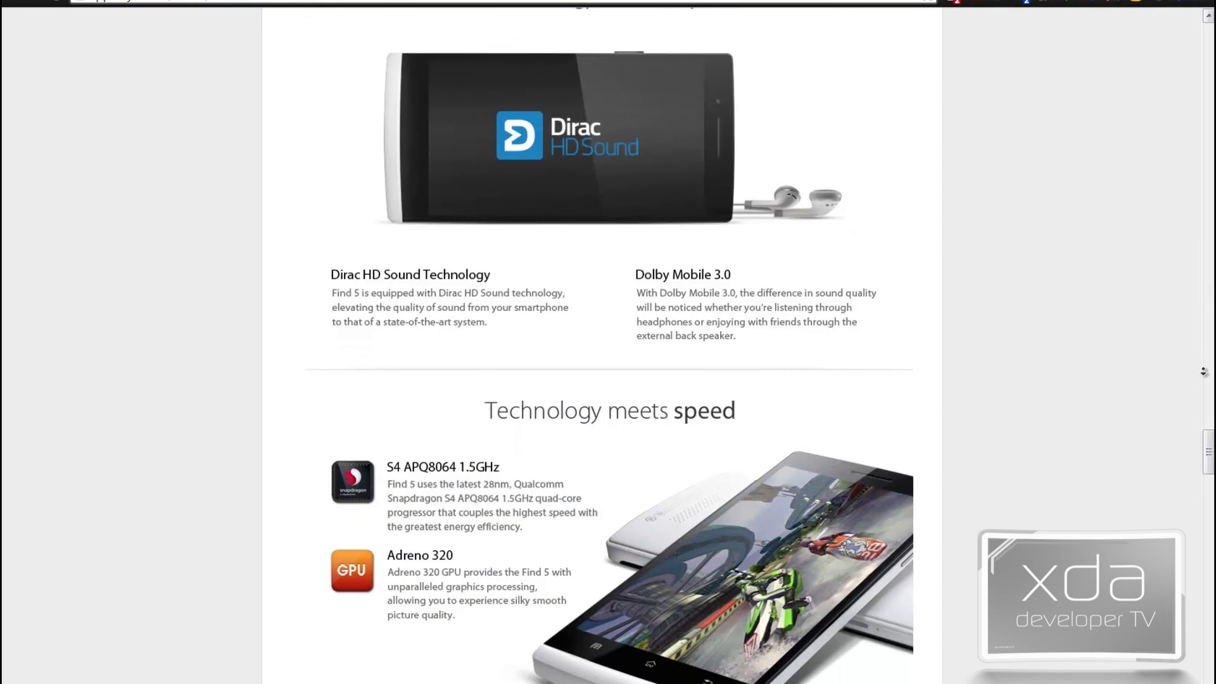
scroll(1203, 372, "down", 3)
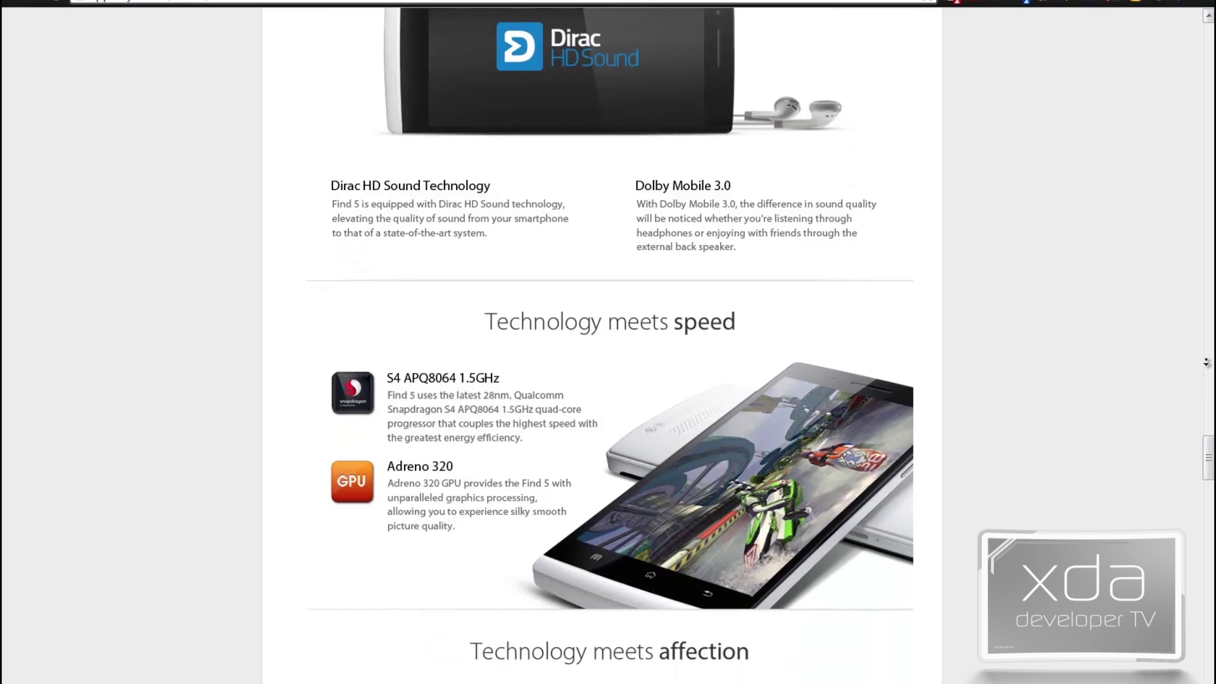
scroll(1206, 366, "down", 3)
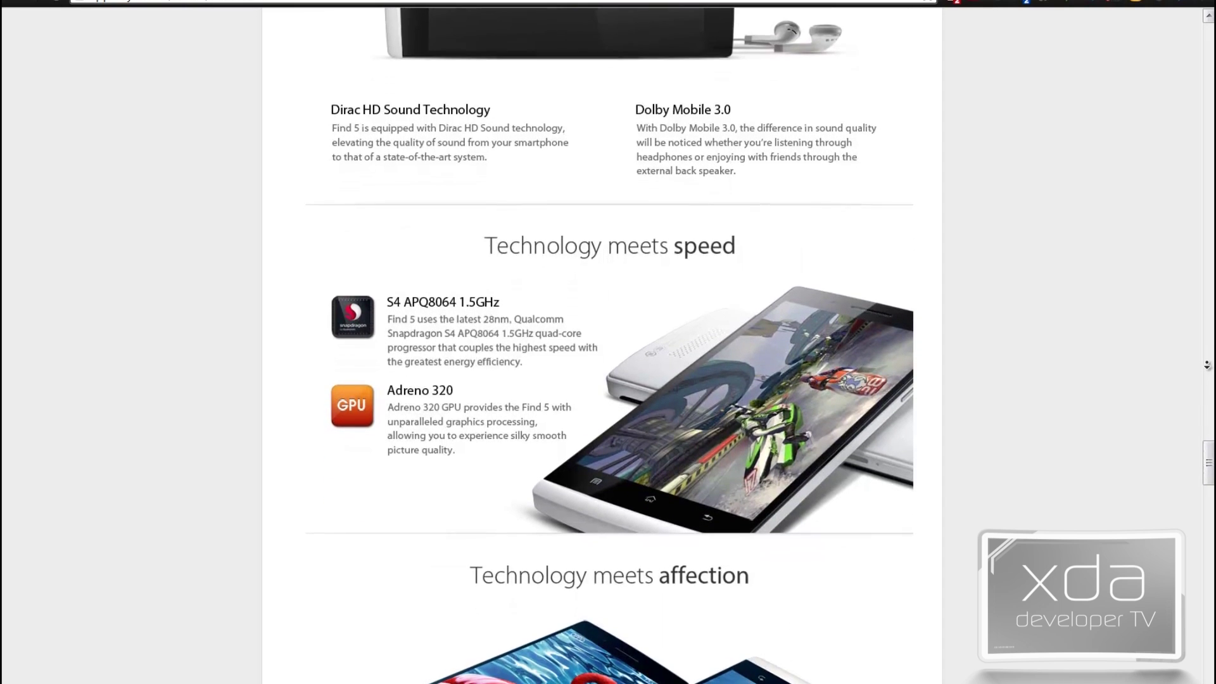
scroll(1205, 371, "down", 4)
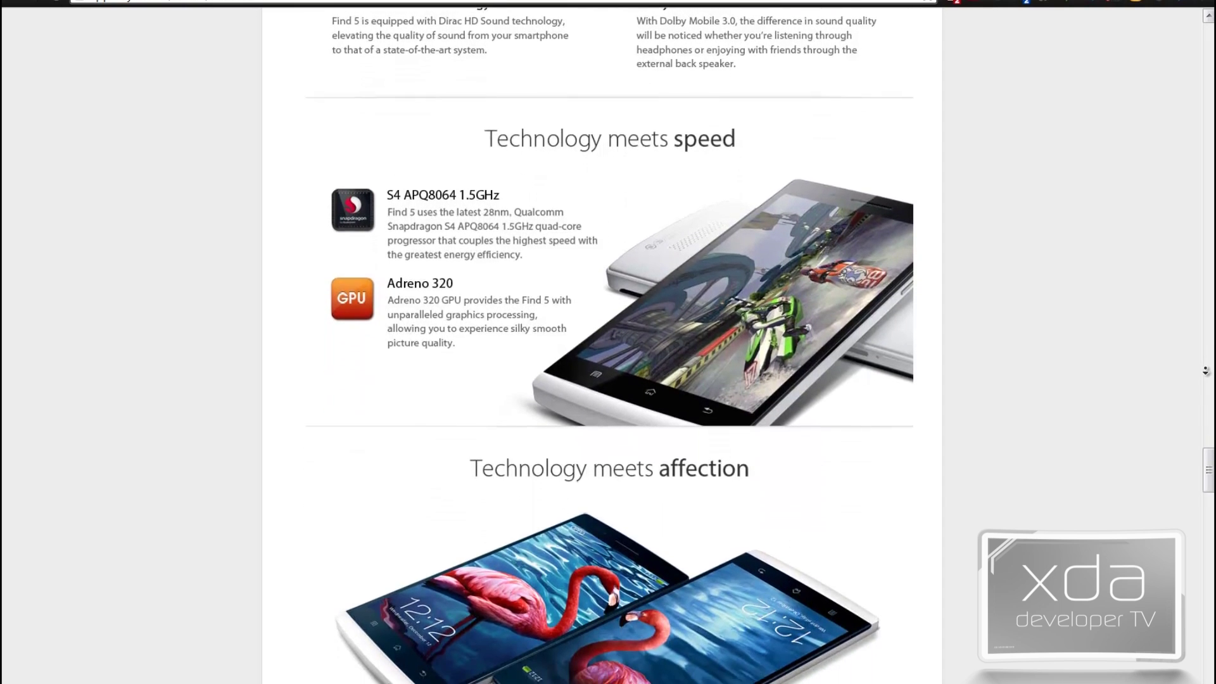
scroll(1205, 371, "down", 2)
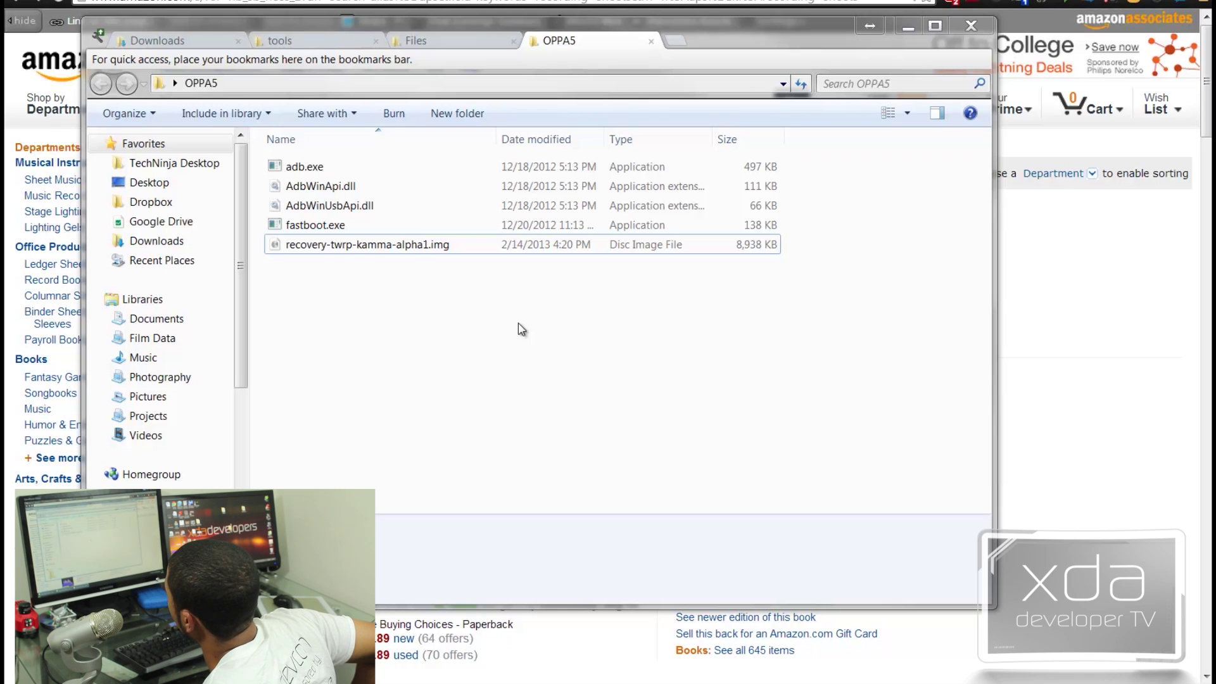
key("ctrl+shift+Tab")
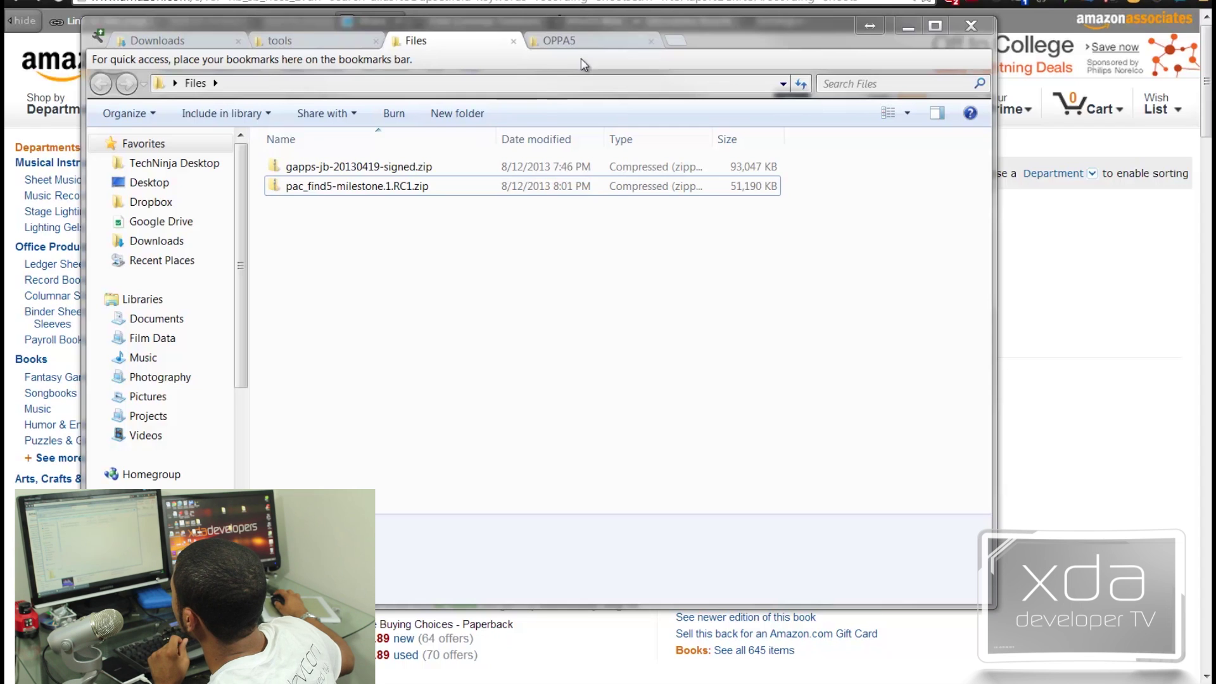
left_click(573, 41)
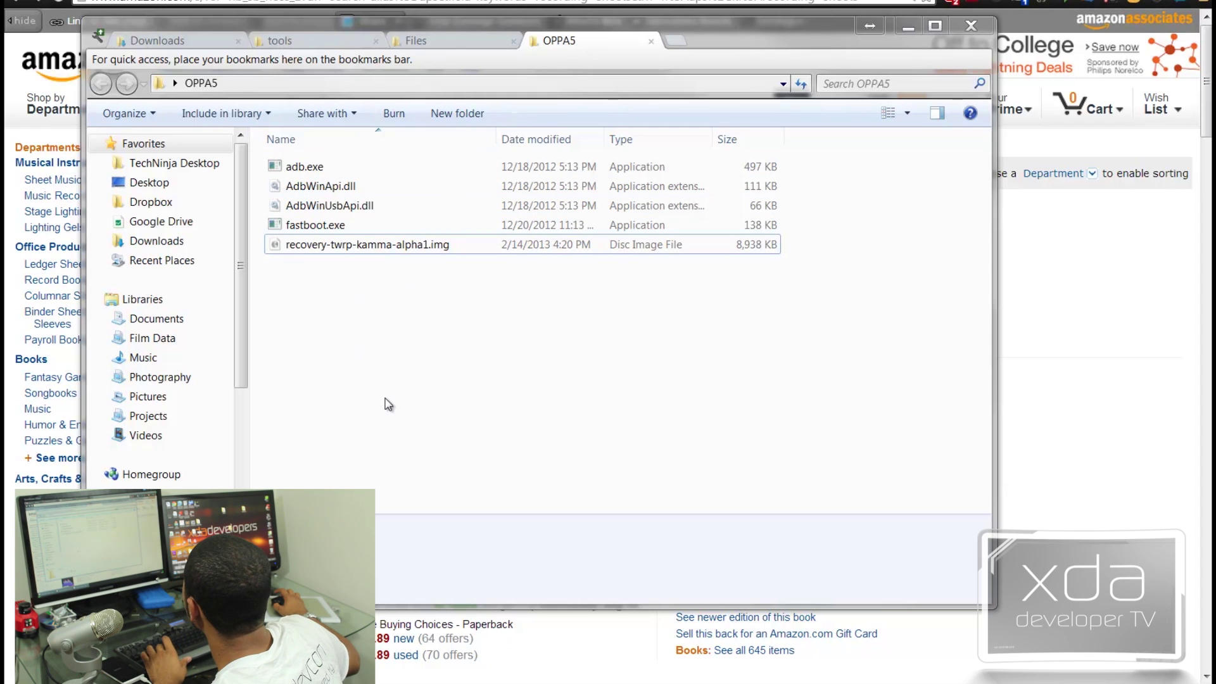
Open a command window in the OPPA5 folder from its right-click menu.
right_click(427, 396, "shift")
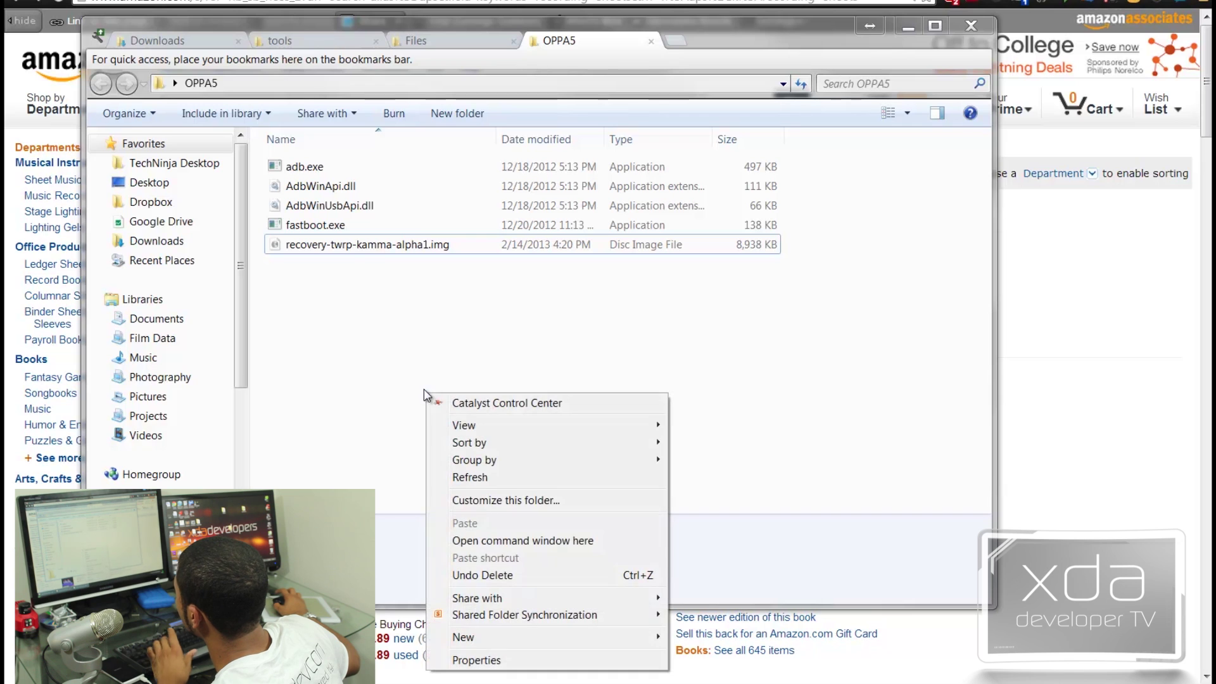
left_click(495, 541)
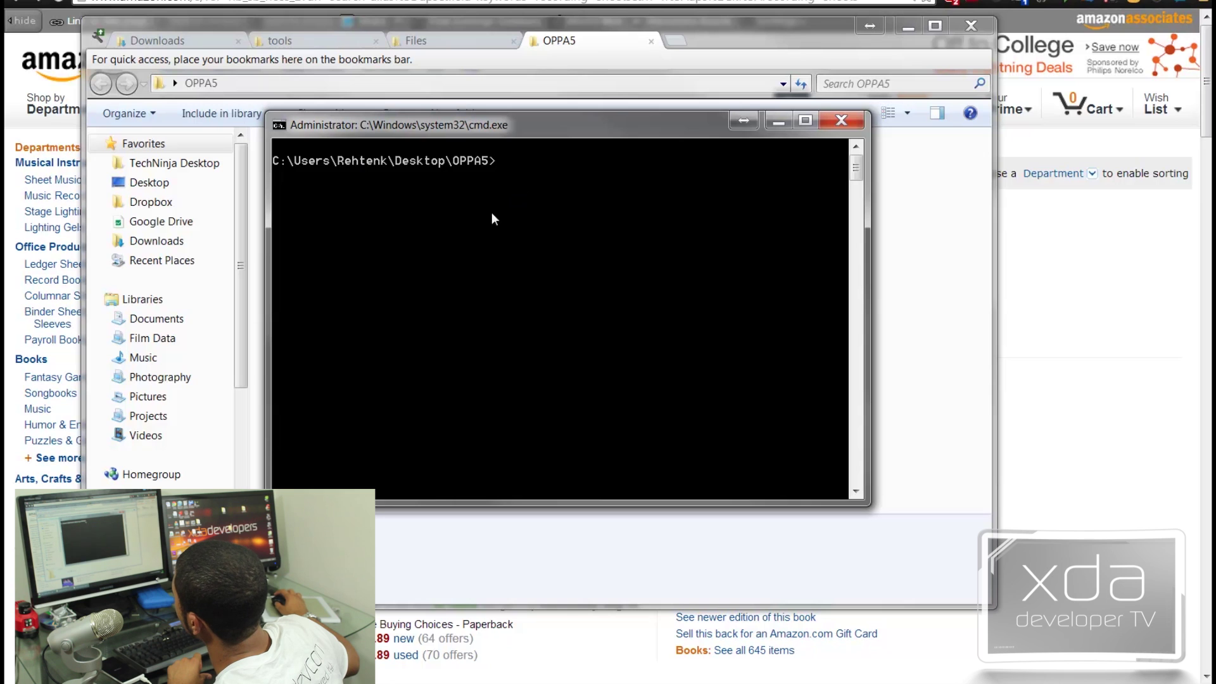
left_click_drag(477, 138, 493, 248)
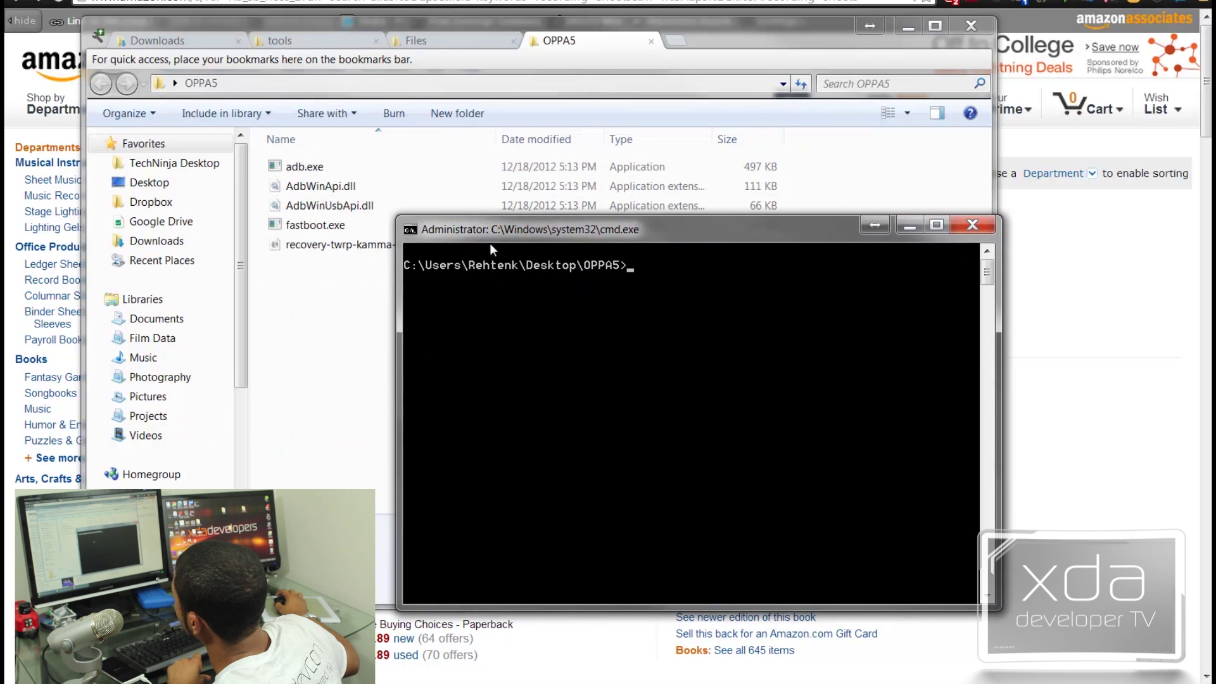
Paste 'fastboot flash recovery recovery-twrp-kamma-alpha1.img' at the prompt, keeping the folder's files visible.
right_click(671, 280)
left_click(712, 325)
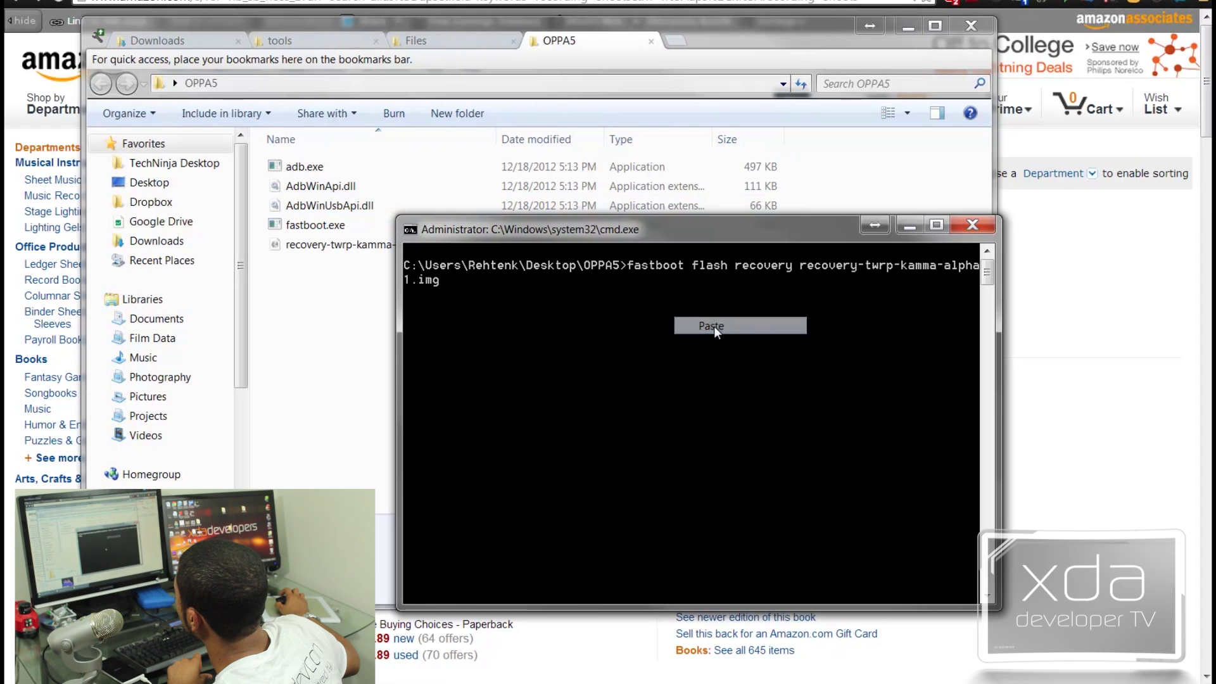
left_click_drag(664, 229, 483, 197)
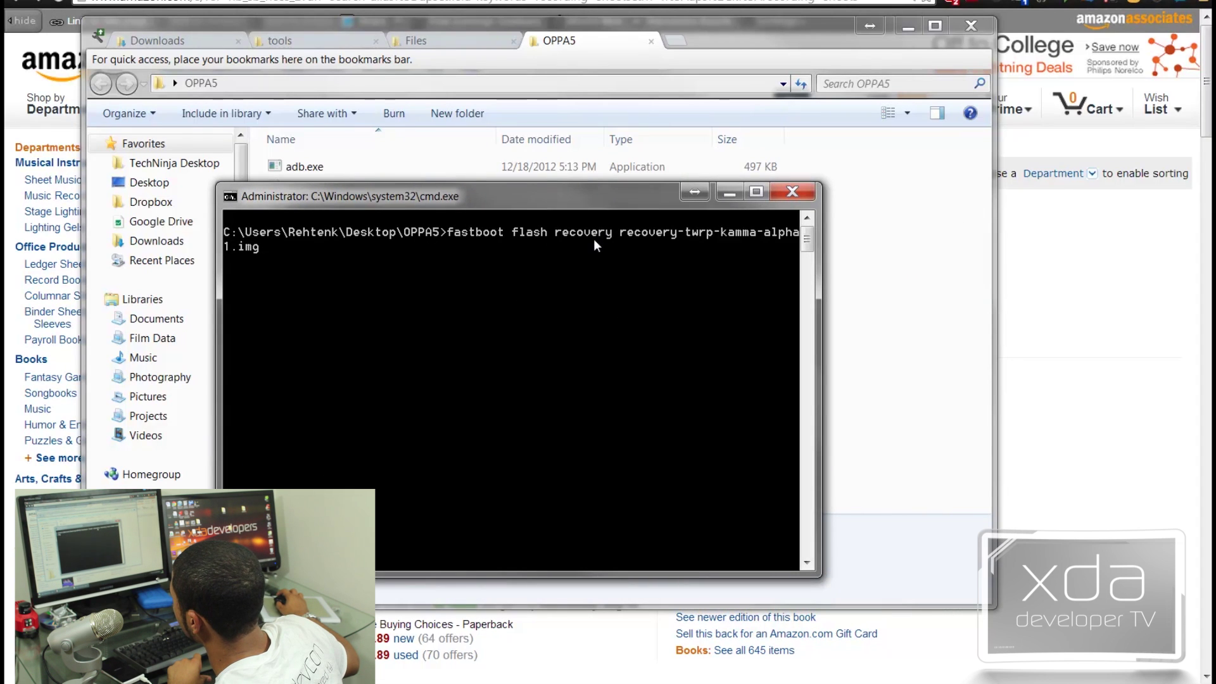
left_click_drag(614, 201, 889, 241)
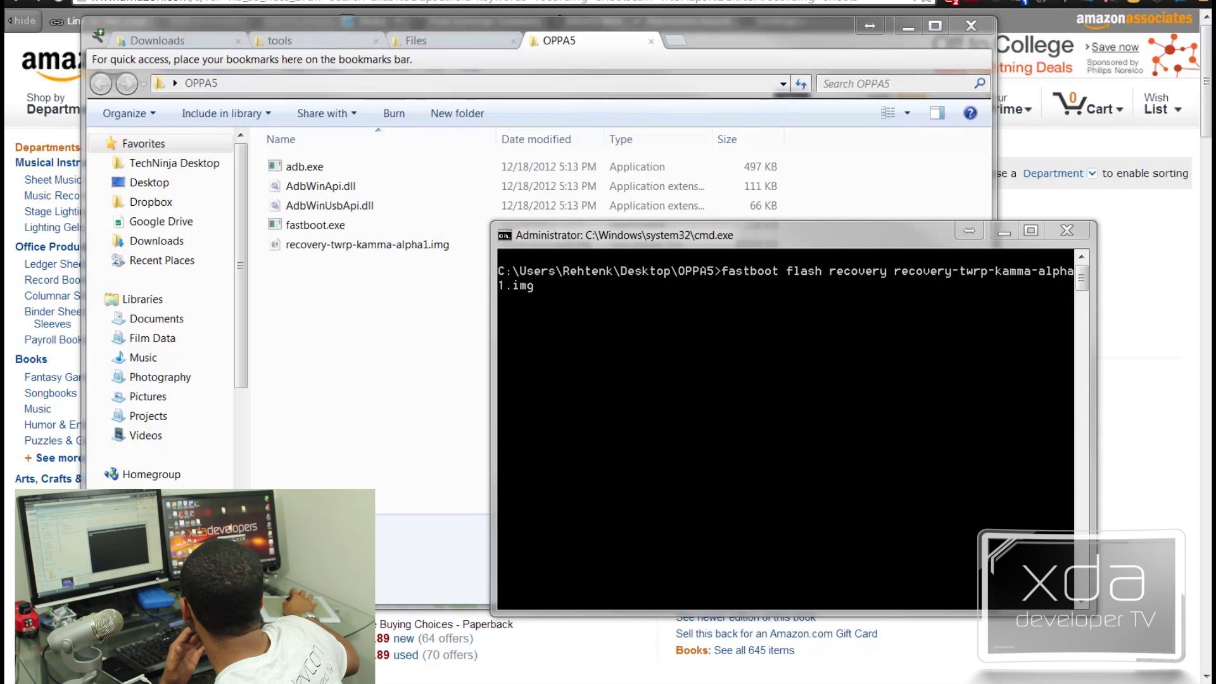
Restore recovery-CWM.img from the Recycle Bin into OPPA5, then bring the command window back over the file list.
left_click(368, 157)
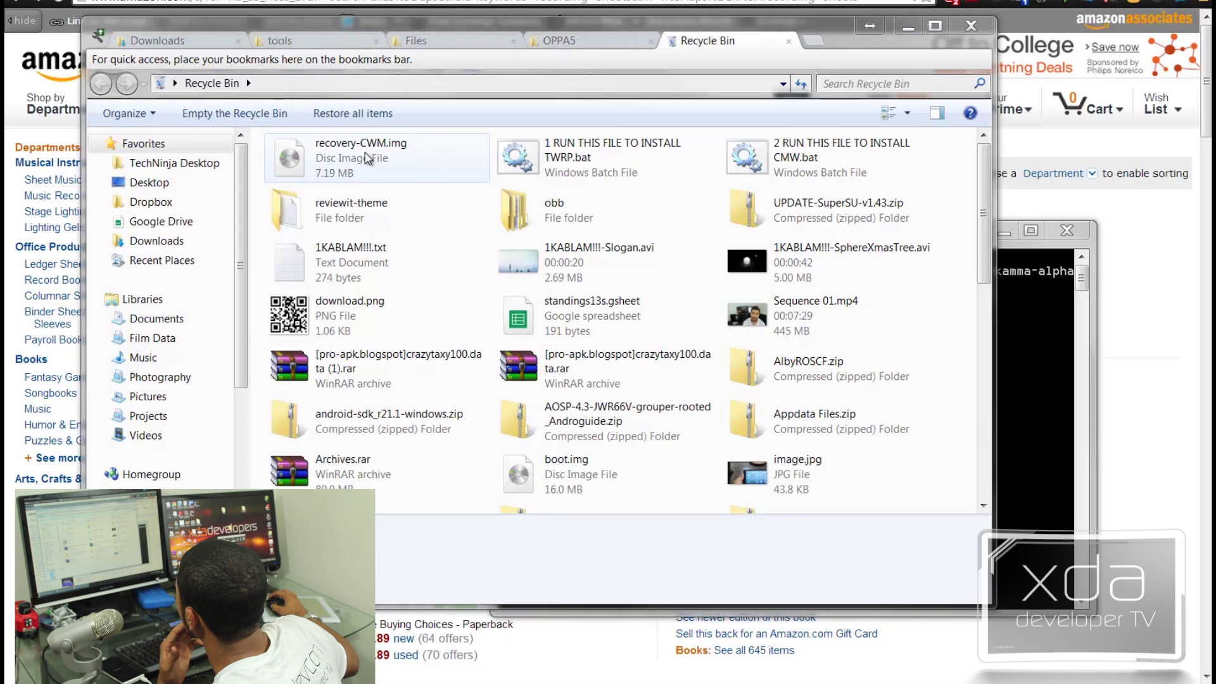
left_click_drag(367, 157, 750, 174)
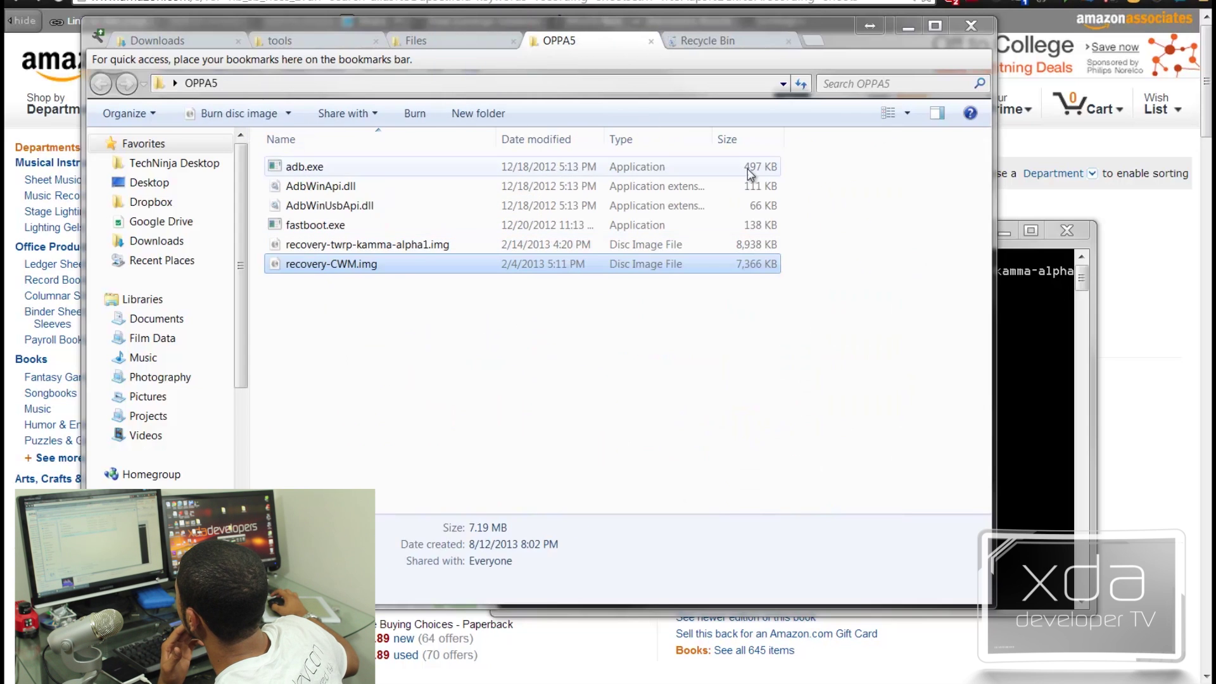
left_click(383, 335)
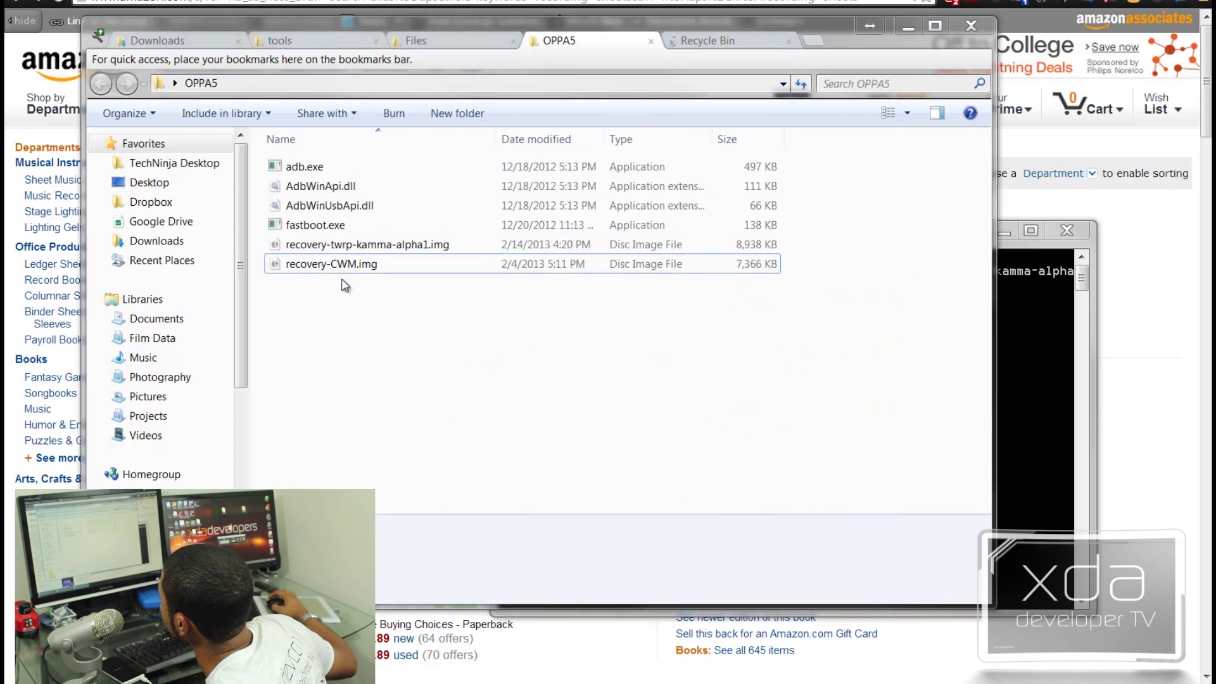
left_click(1008, 374)
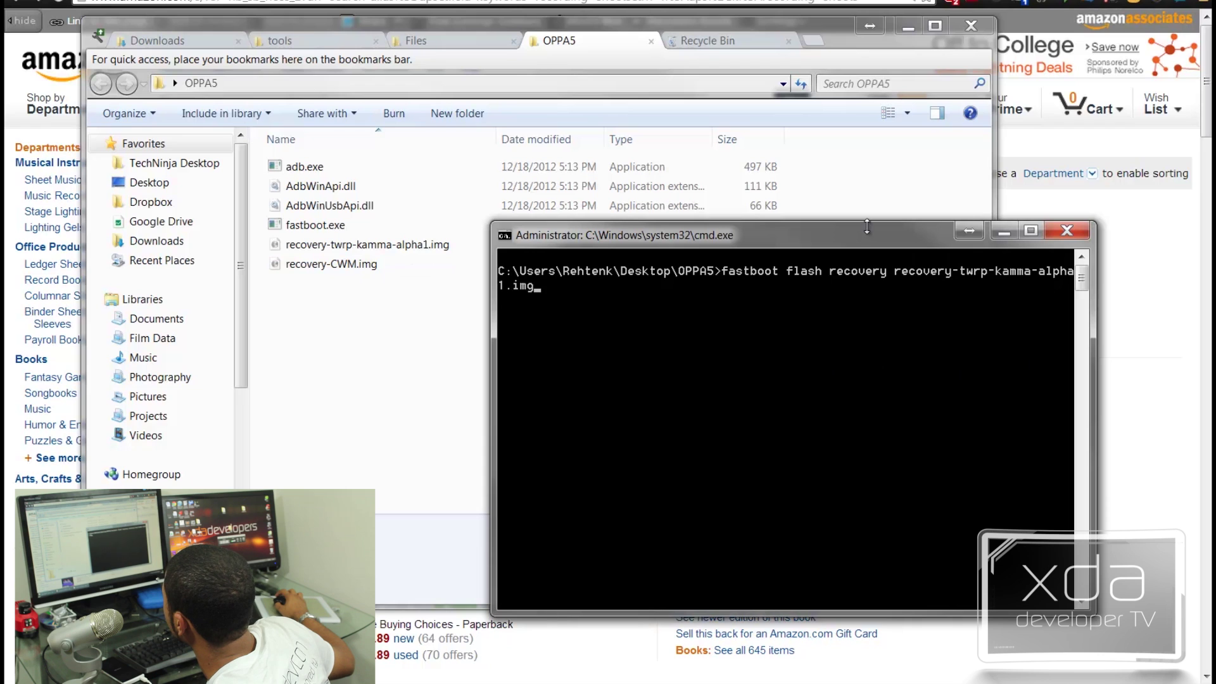
left_click_drag(807, 234, 945, 216)
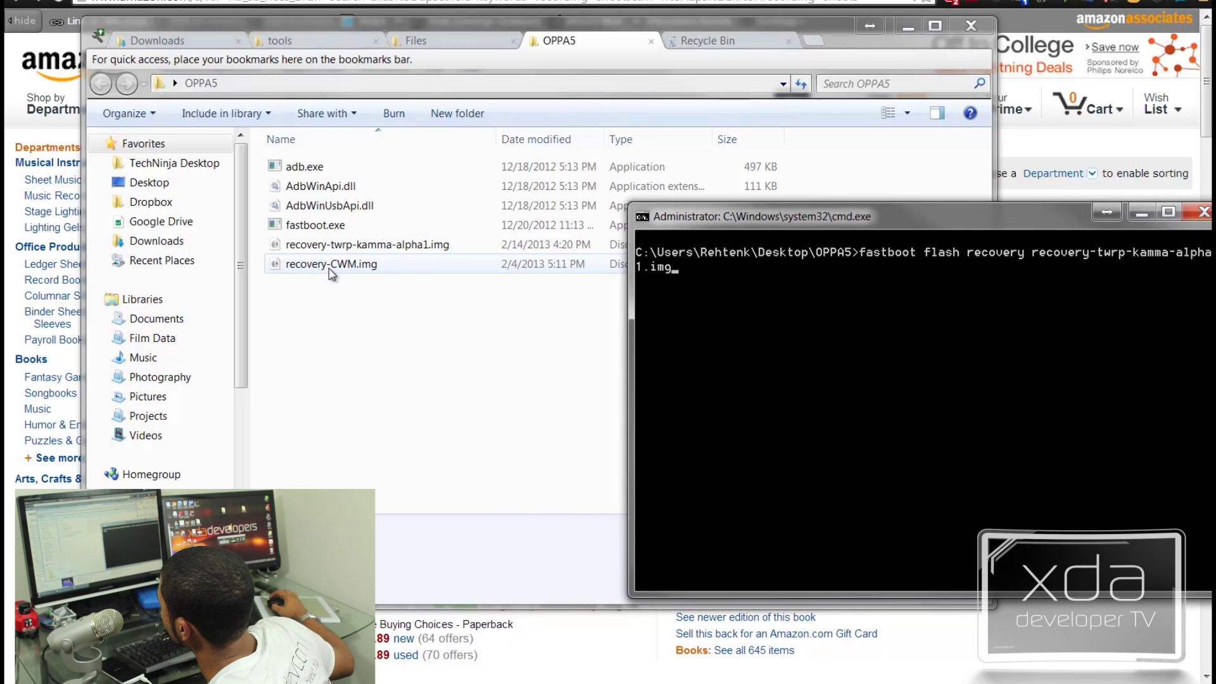
left_click_drag(730, 213, 359, 274)
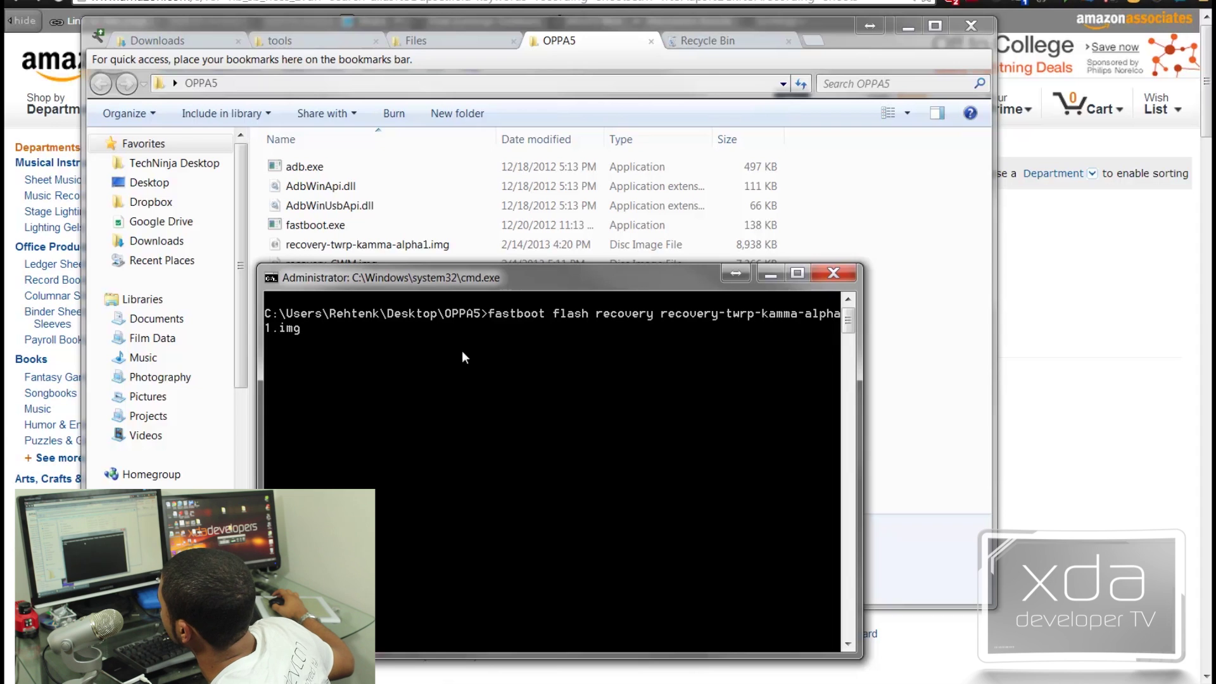
Run the fastboot flash command to write recovery-twrp-kamma-alpha1.img to the phone's recovery partition.
left_click_drag(524, 285, 576, 287)
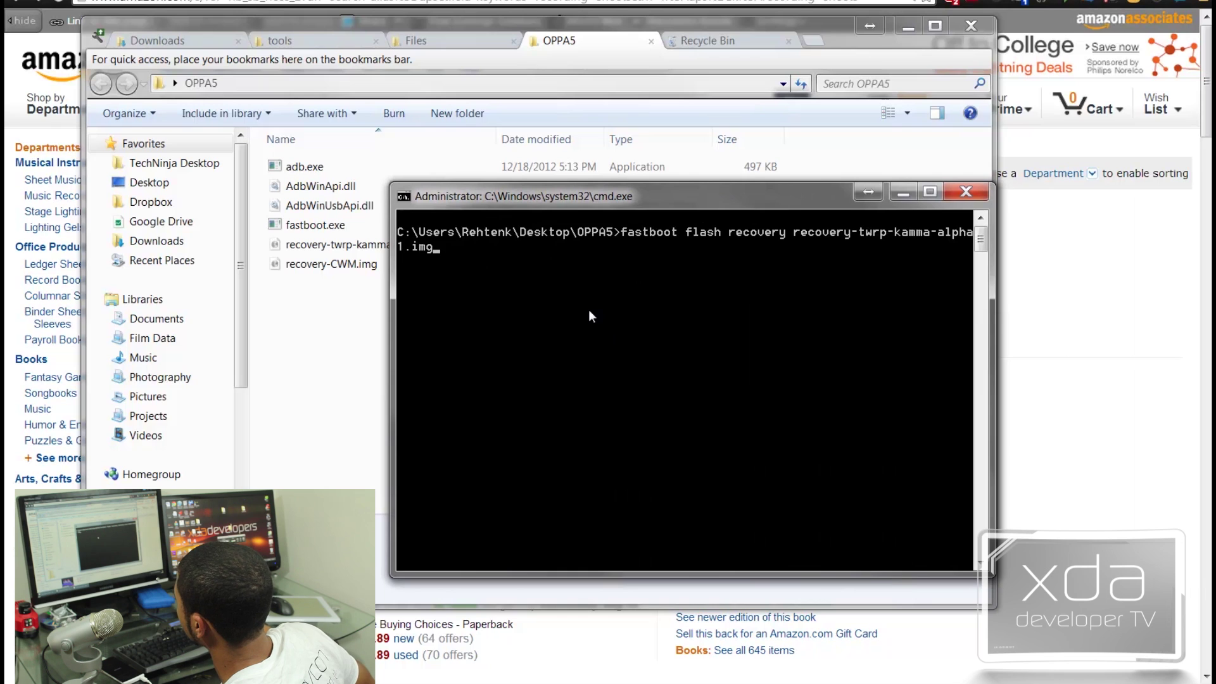
key("Return")
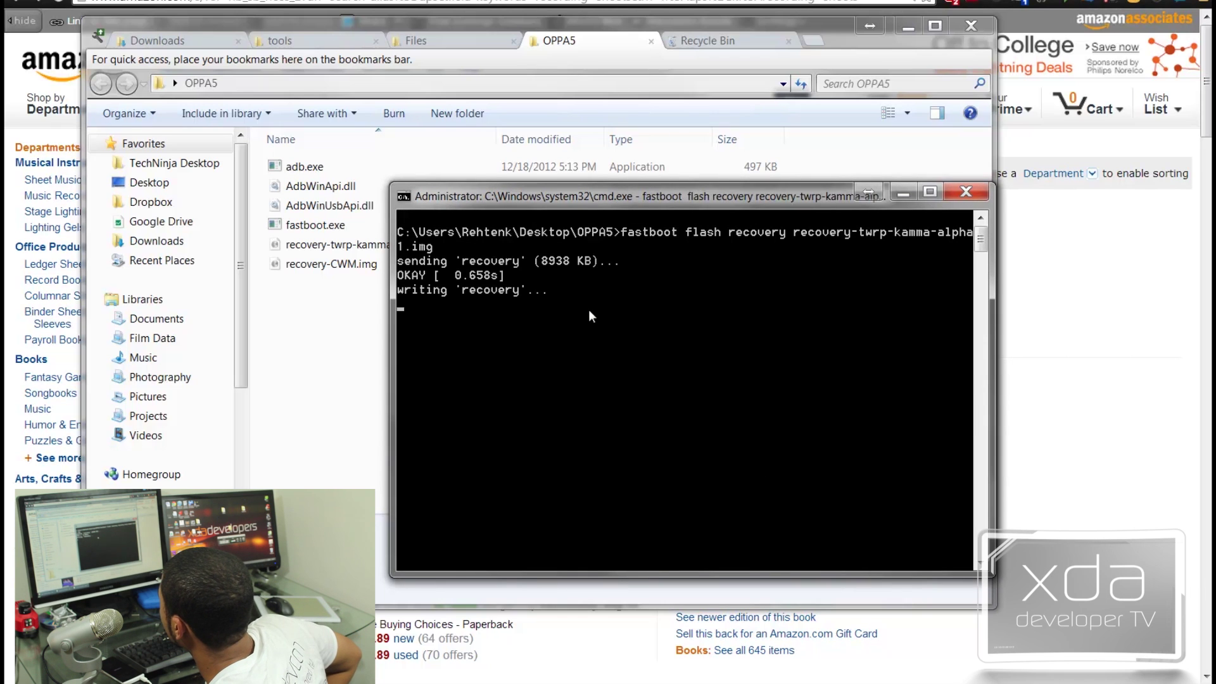